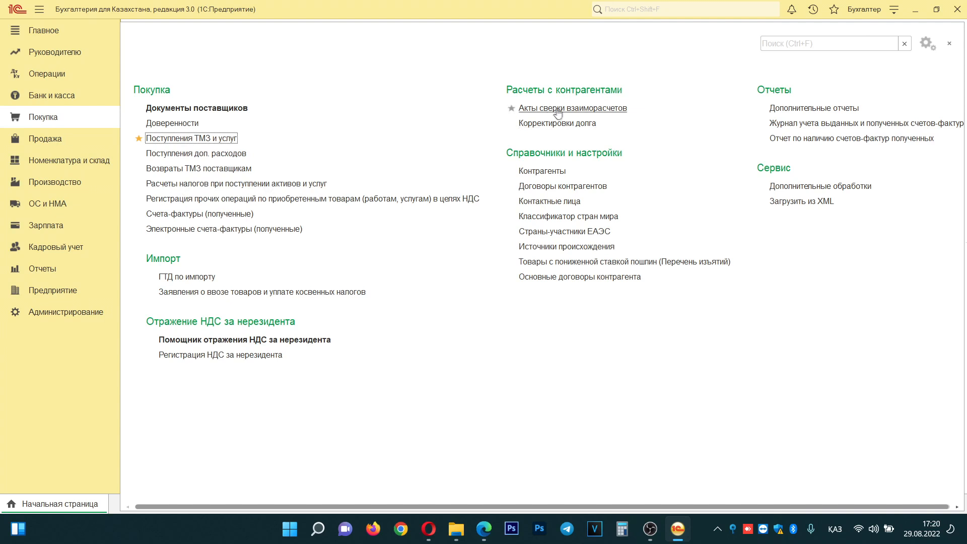
Add «Акты сверки взаиморасчетов» to the favourites and create a new reconciliation act from its list.
click(511, 108)
click(569, 110)
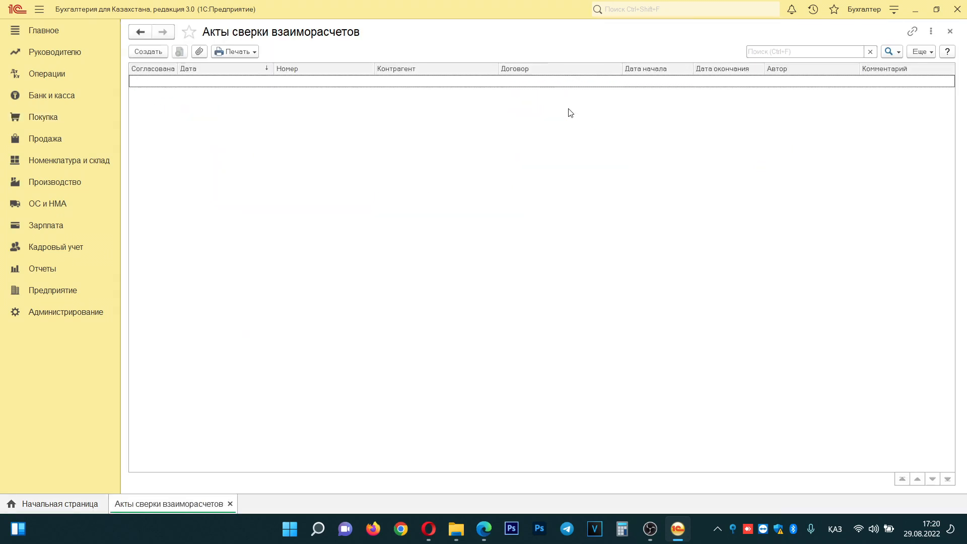
click(143, 52)
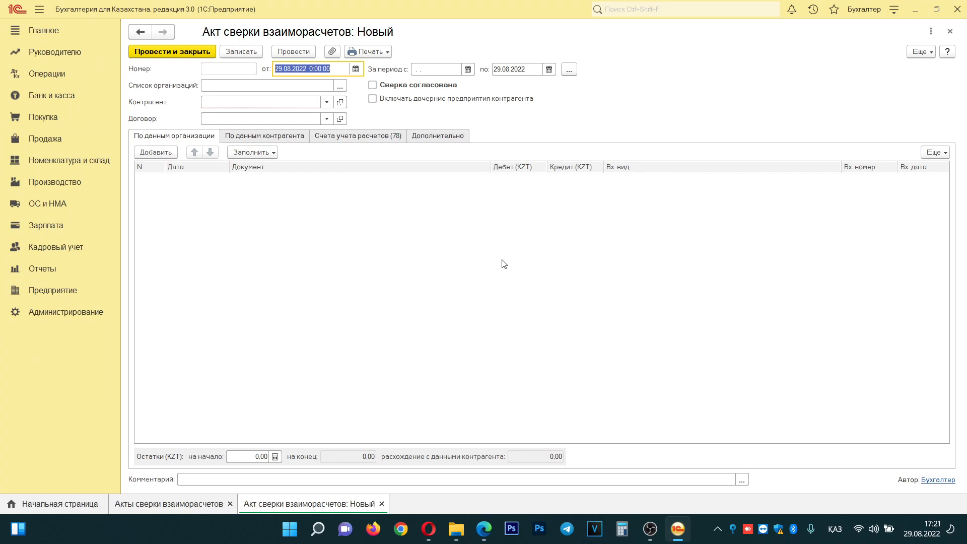
Date the new reconciliation act 31.07.2020 and select СнабГрупп ТОО as its counterparty.
text(31.07.2020)
key(Tab)
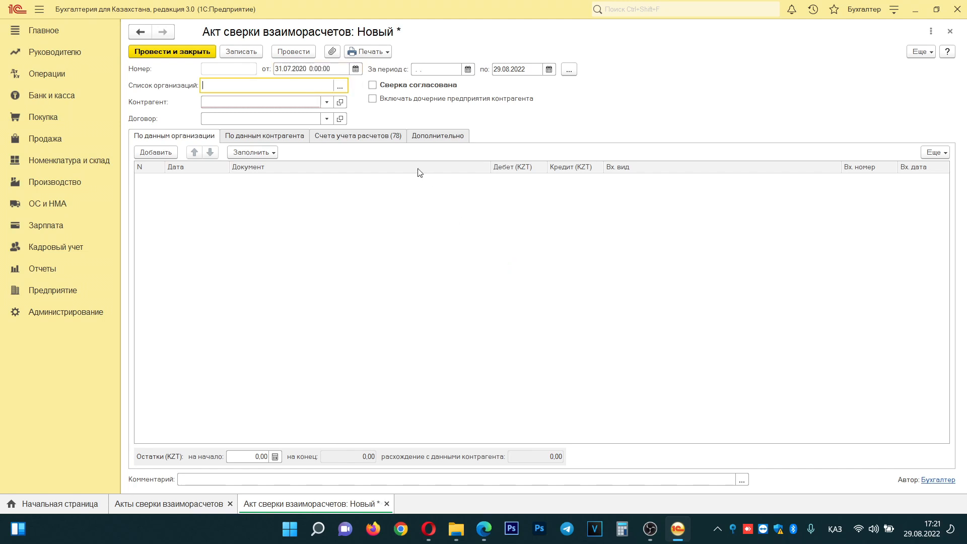
click(227, 102)
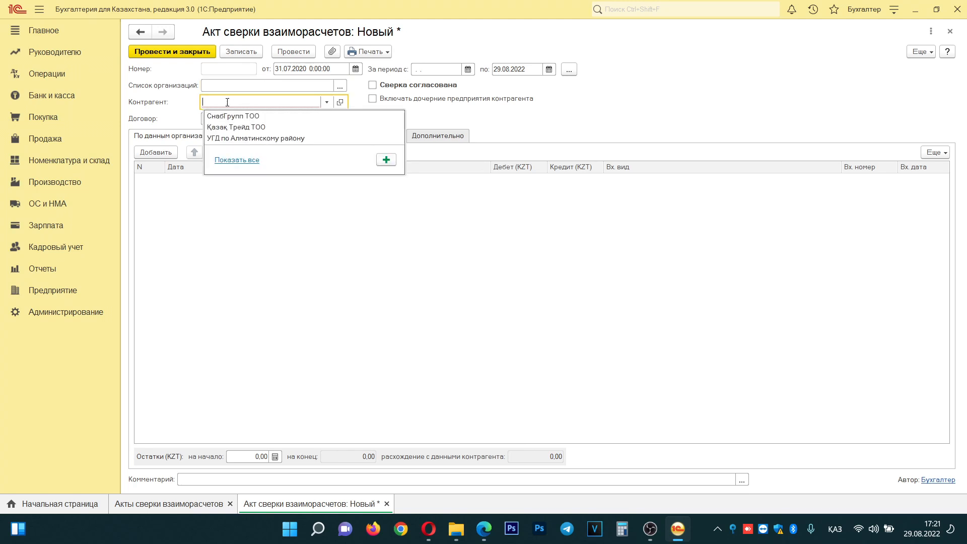
click(234, 118)
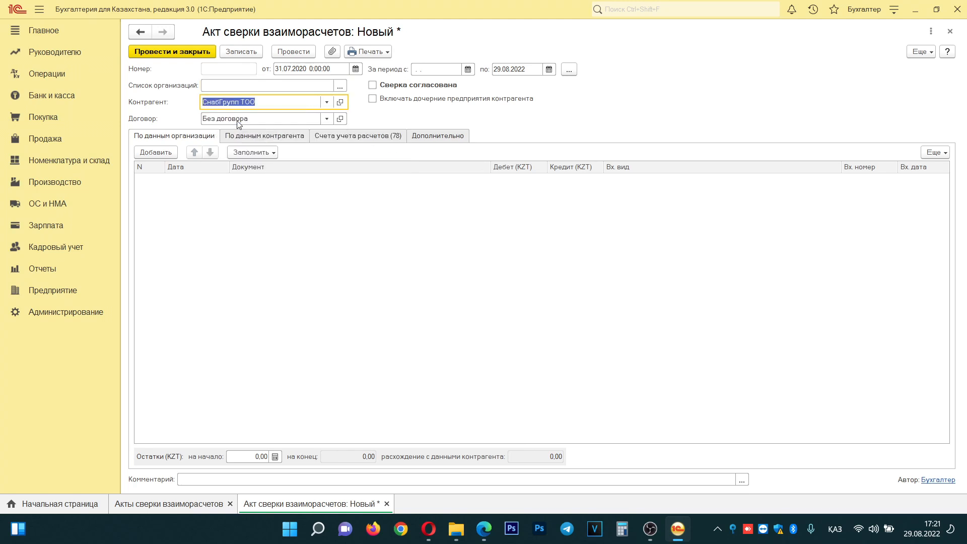
Set the act's reconciliation period from 01.07.2022 to 31.07.2022.
click(415, 69)
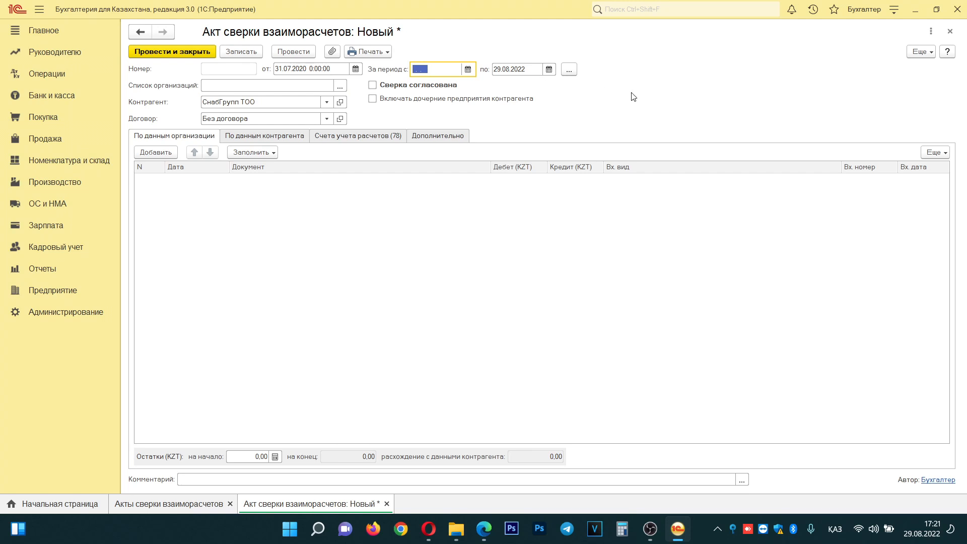
text(01.07.2022)
key(Tab)
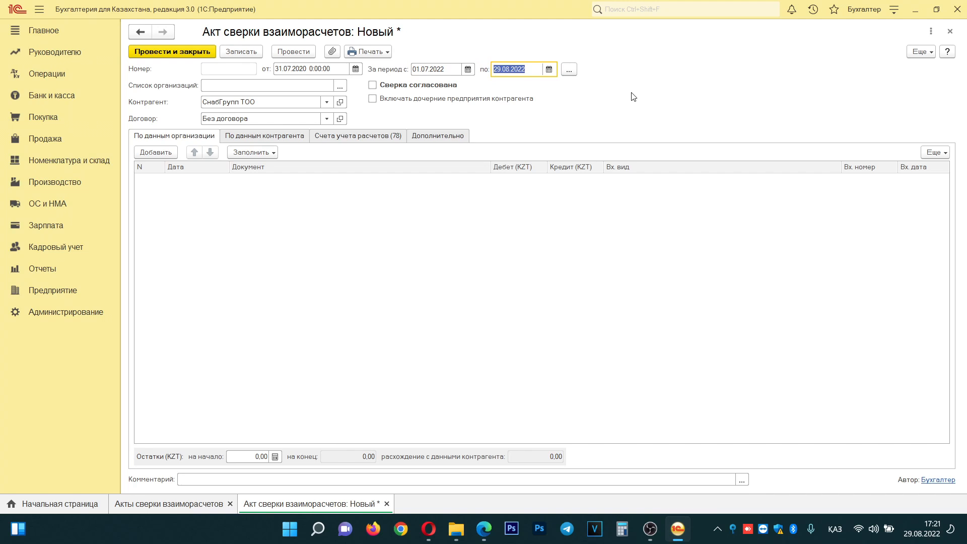
text(31.07.2022)
key(Tab)
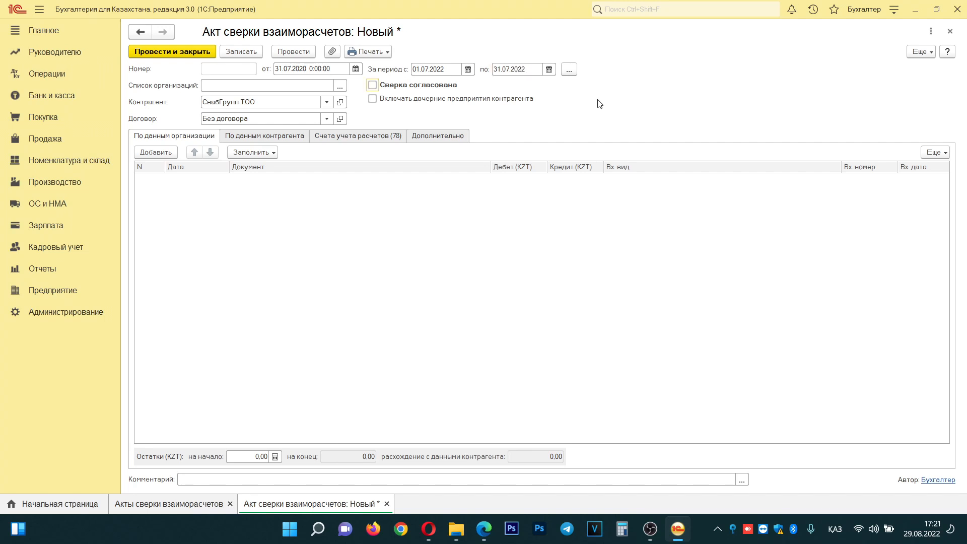
Clear the act's contract and fill the organisation's table from the accounting data.
click(324, 121)
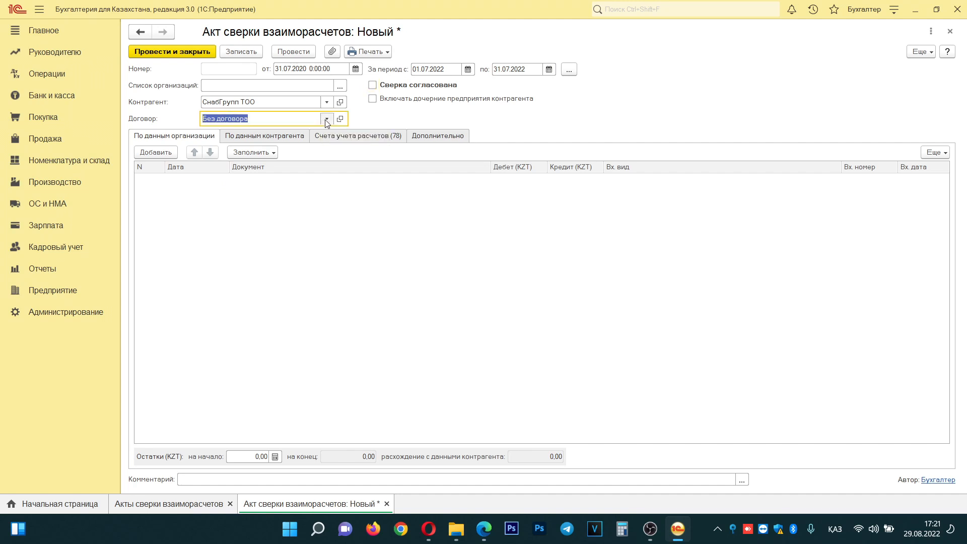
click(435, 116)
key(BackSpace)
click(395, 119)
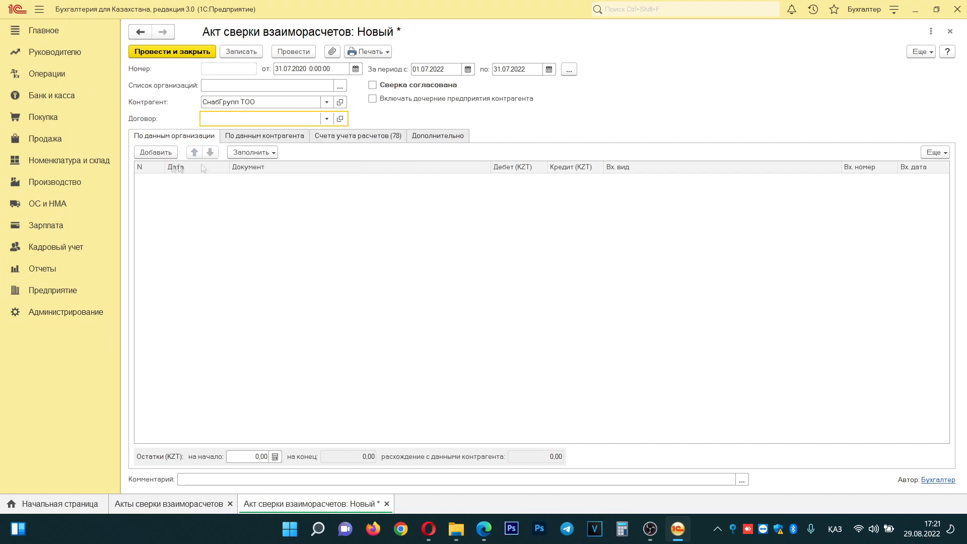
click(247, 154)
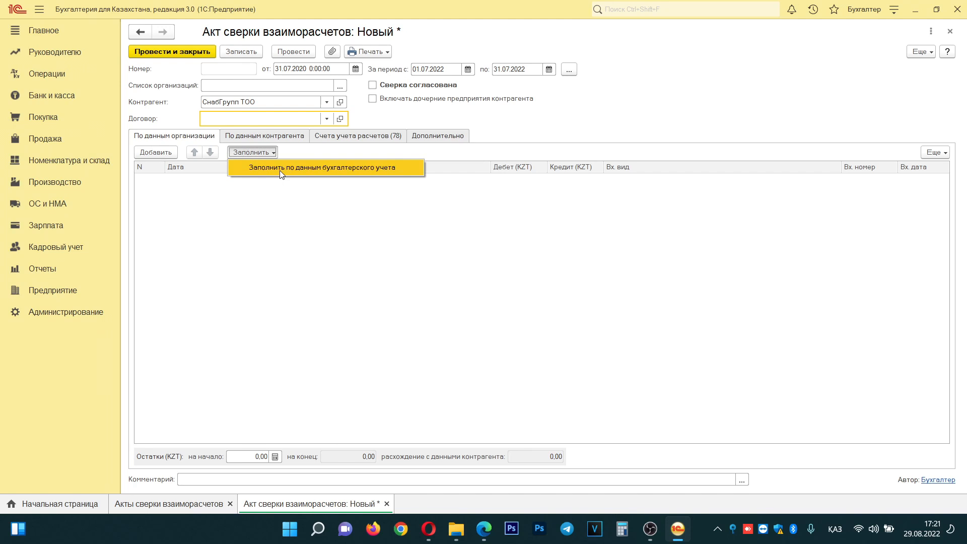
click(280, 169)
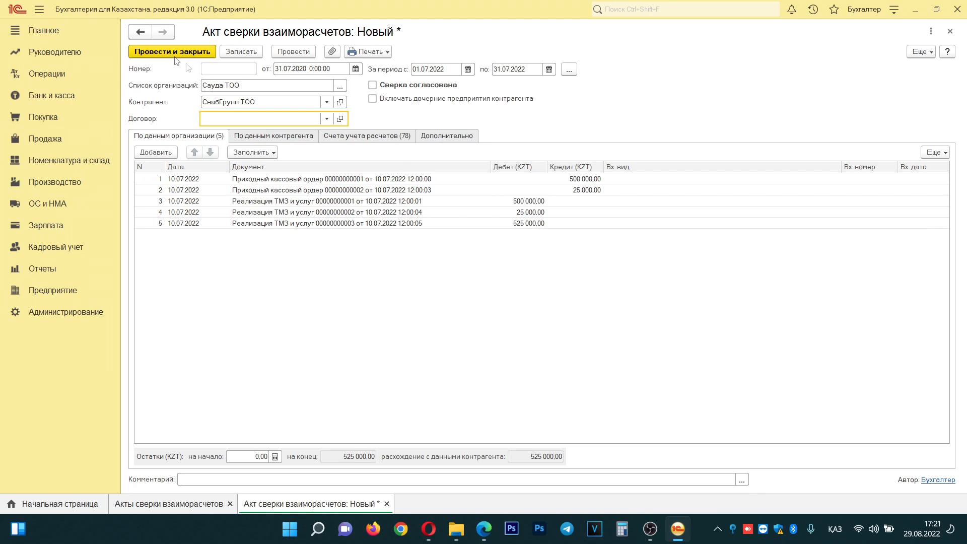
Save the act, generate its printable «Акт сверки» form and check the 525 000,00 sale row.
click(229, 53)
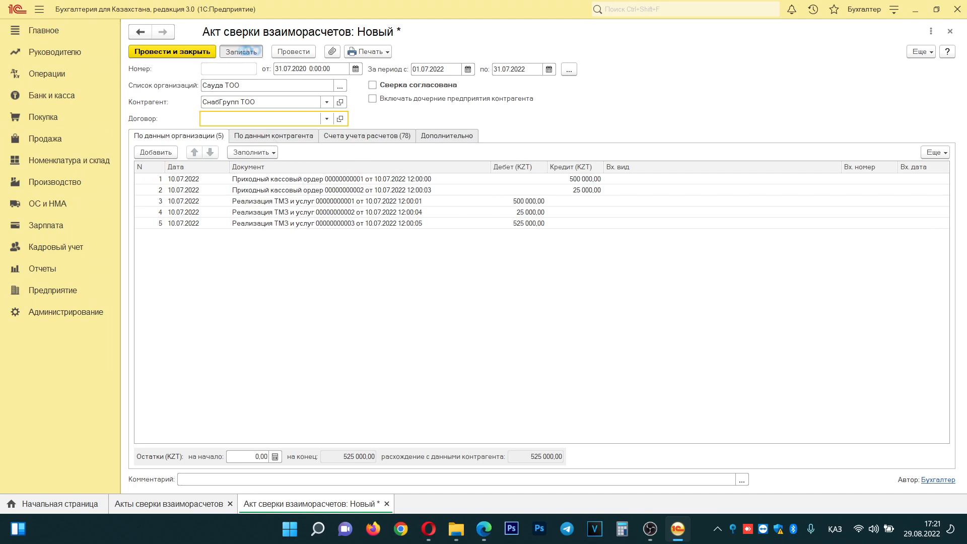
click(367, 51)
click(384, 67)
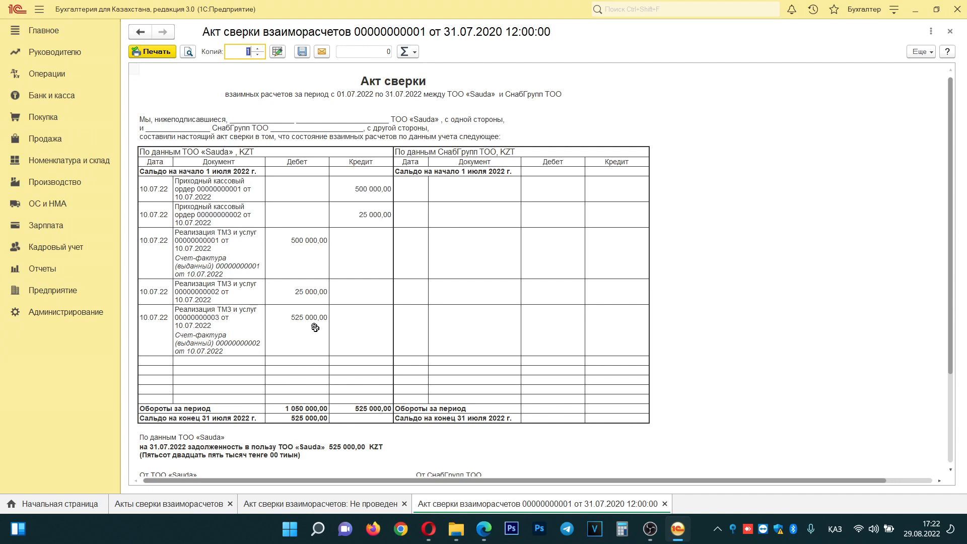
click(315, 328)
drag(218, 312, 312, 334)
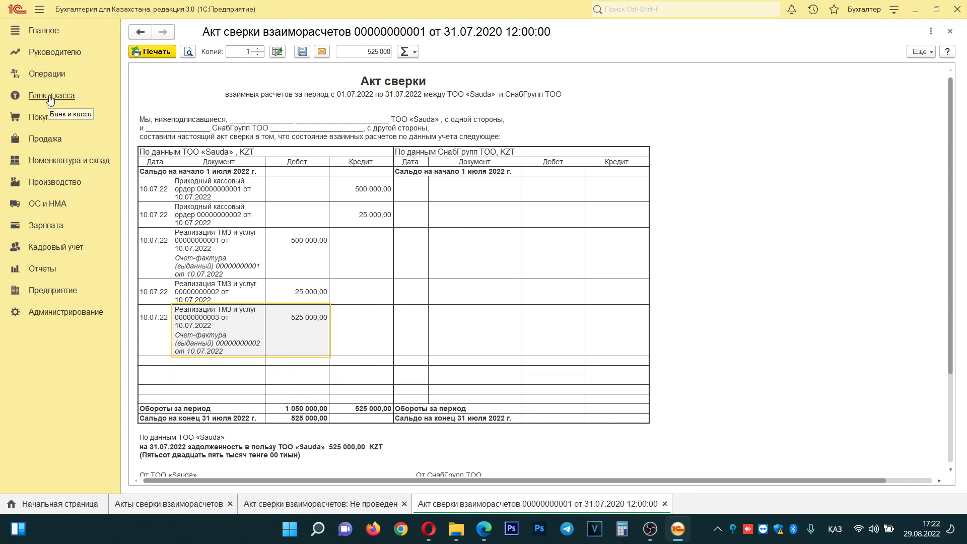
In the goods and services sales list, mark the 525 000,00 sale to СнабГрупп ТОО dated 10.07.2022 12:00:05 for deletion.
click(48, 139)
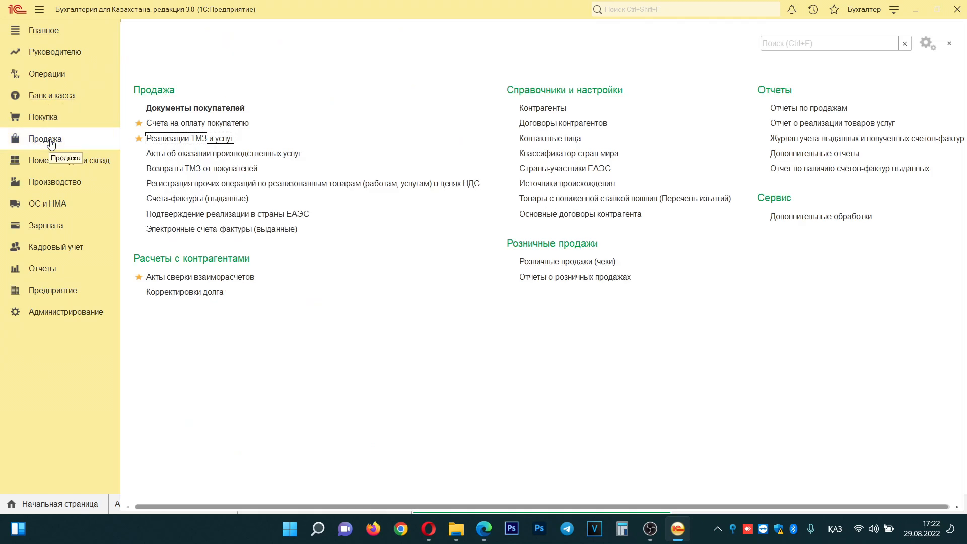
click(181, 139)
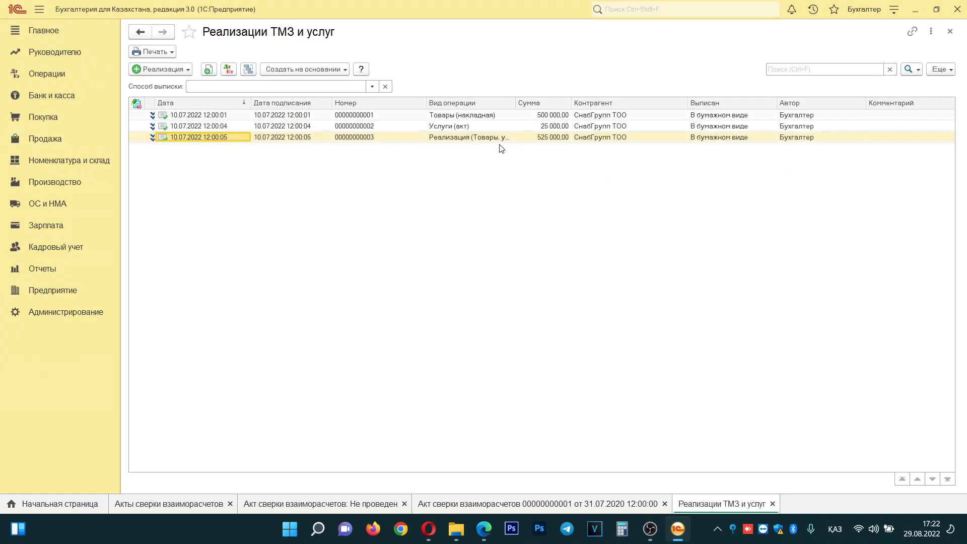
click(307, 139)
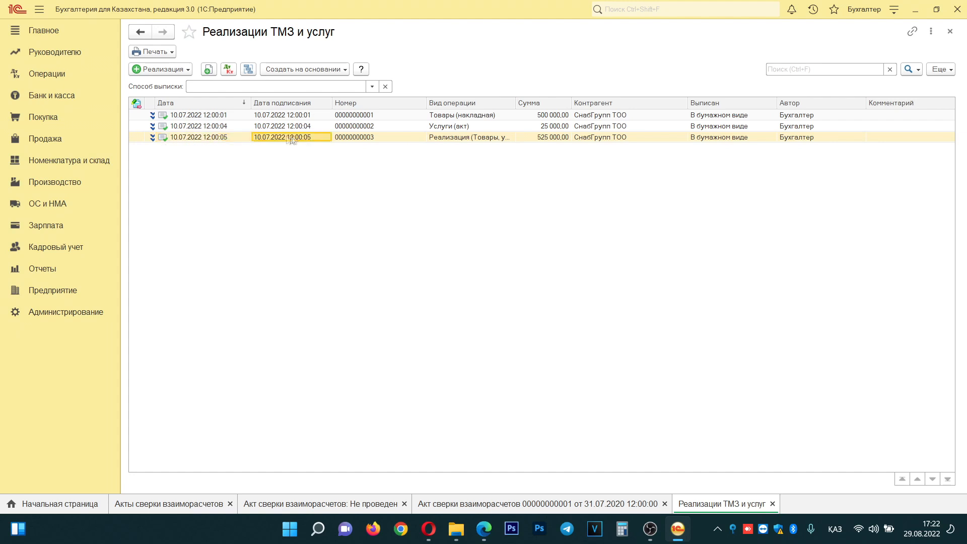
right_click(266, 140)
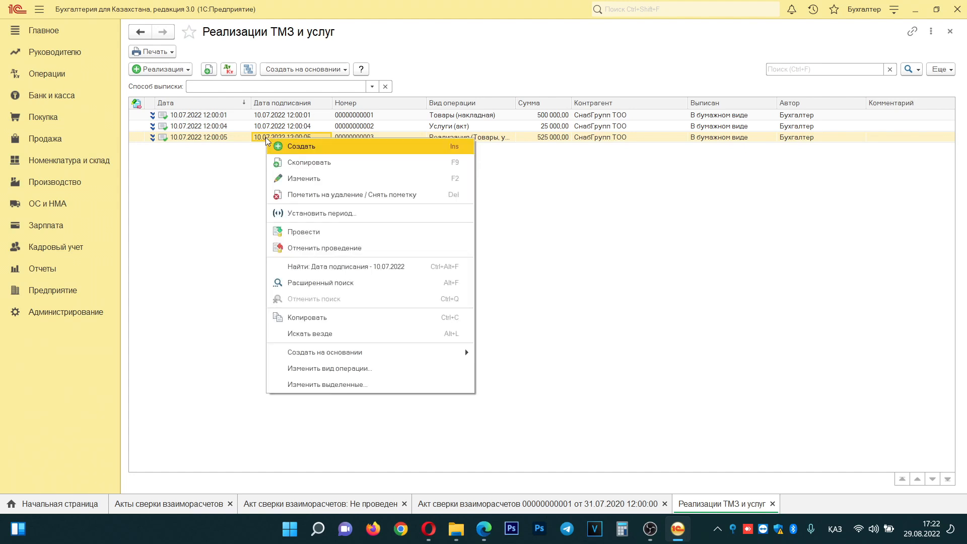
click(334, 197)
click(562, 290)
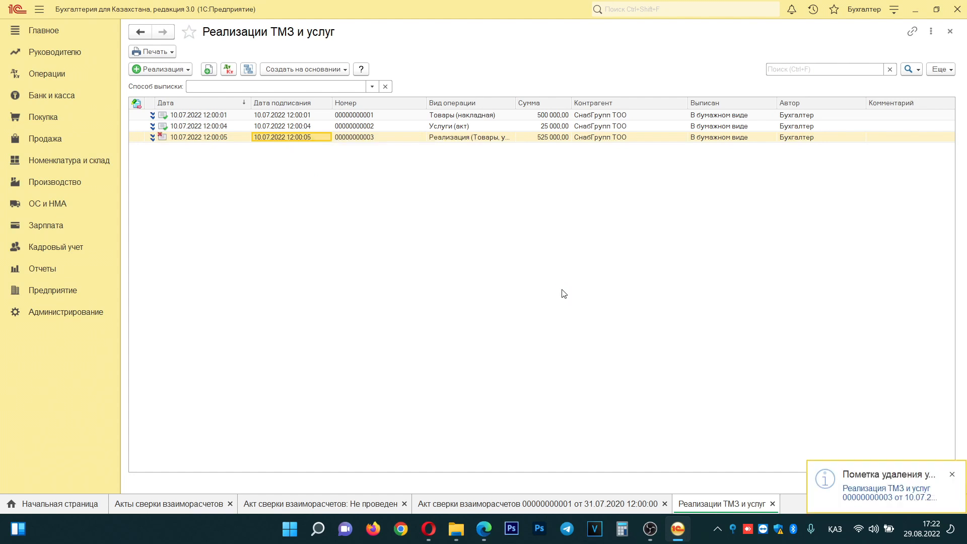
Close the outdated printable form and refill the reconciliation act from the accounting data, replacing its existing rows.
click(614, 505)
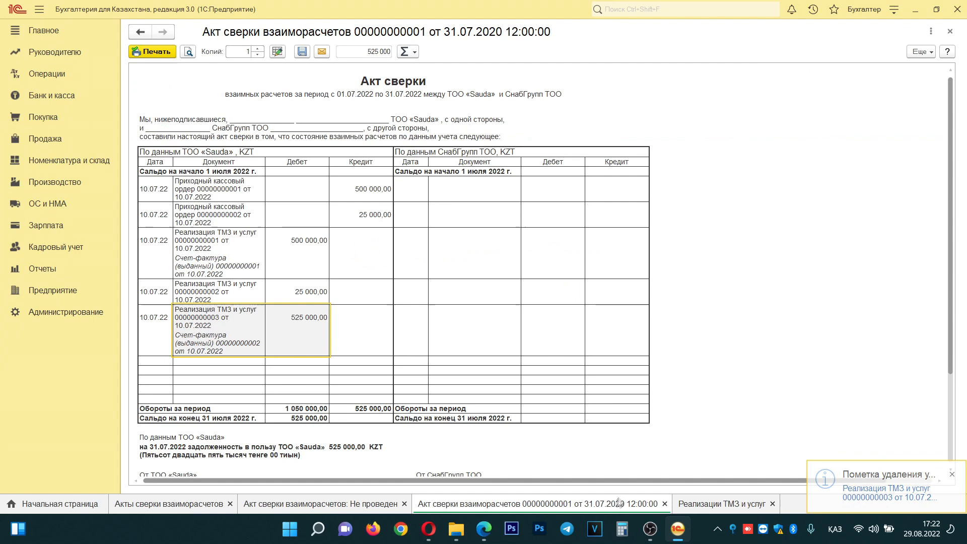
click(950, 31)
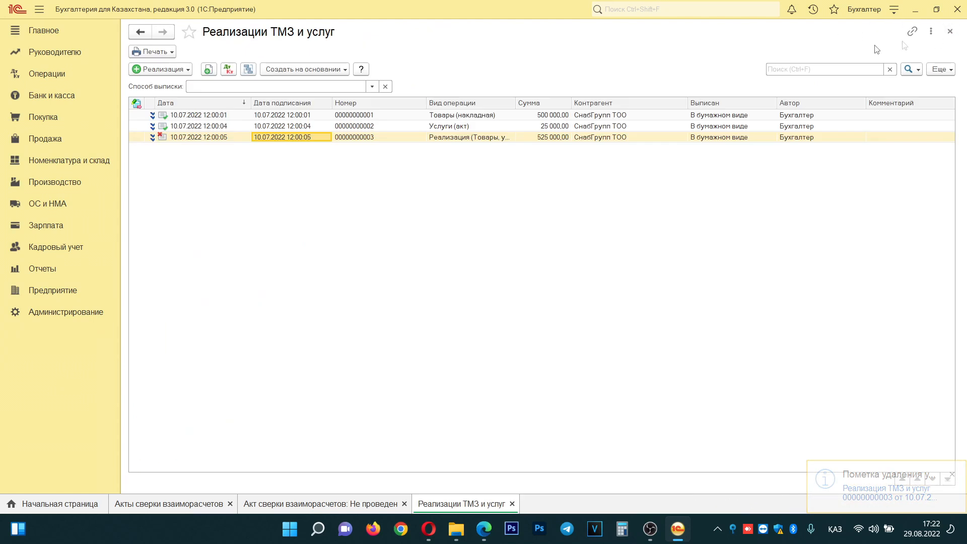
click(338, 506)
click(252, 152)
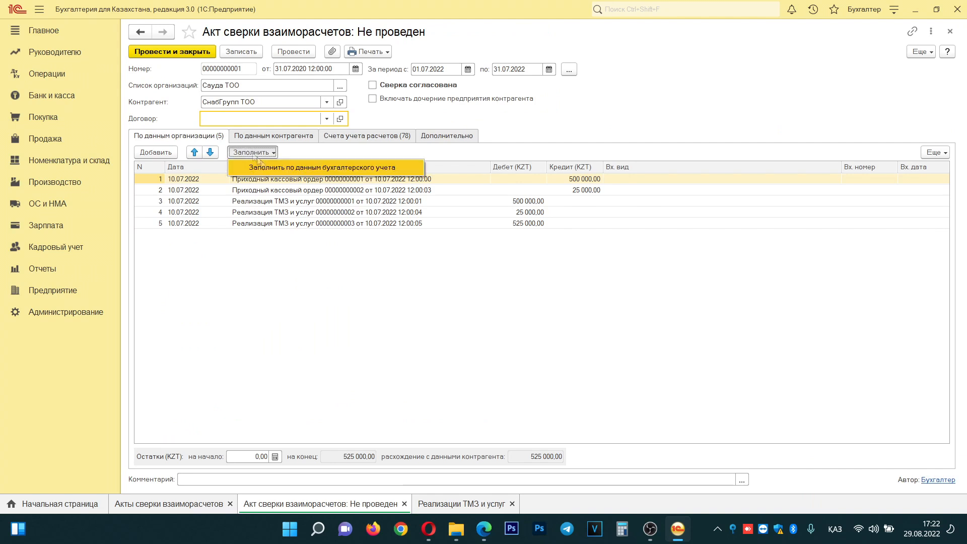
click(278, 166)
click(552, 289)
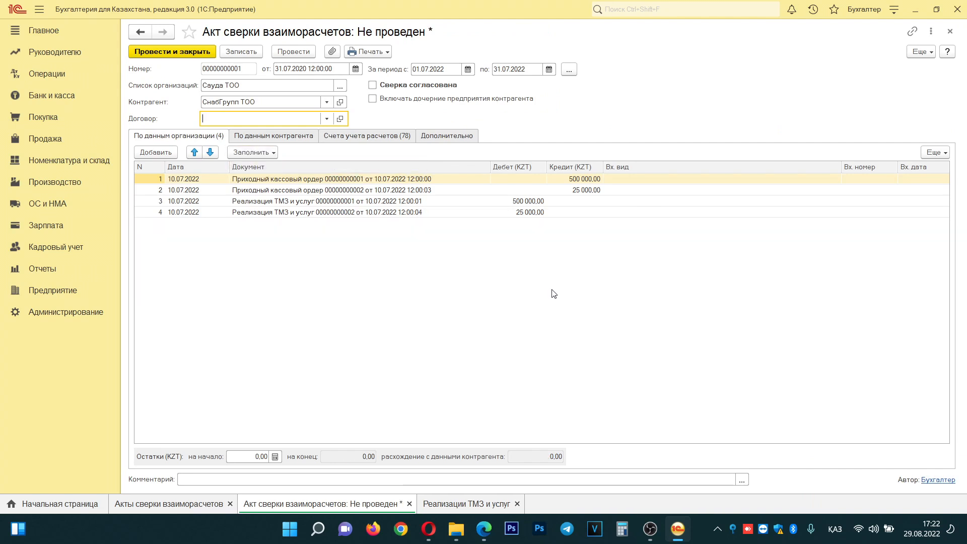
Generate the printable «Акт сверки» form from the refilled act, saving the changed data.
click(389, 212)
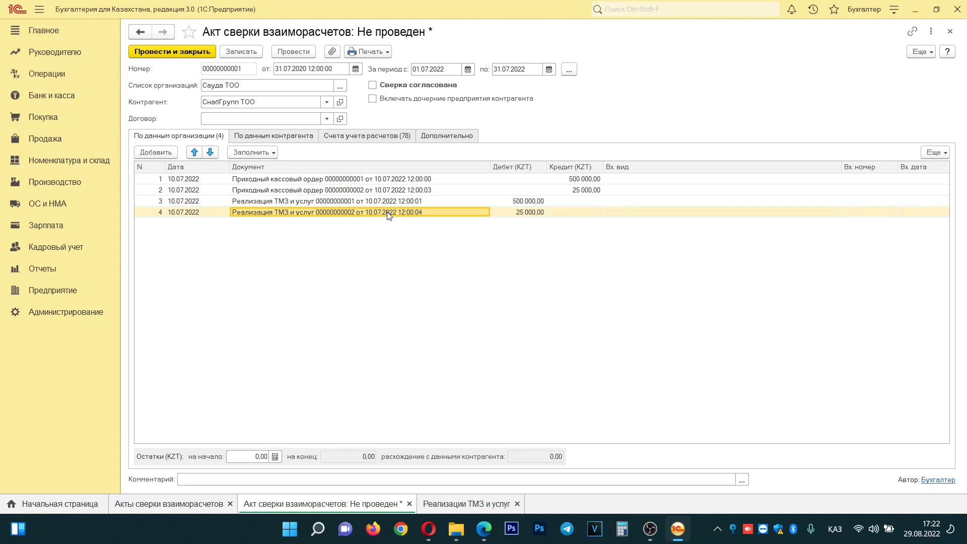
click(370, 53)
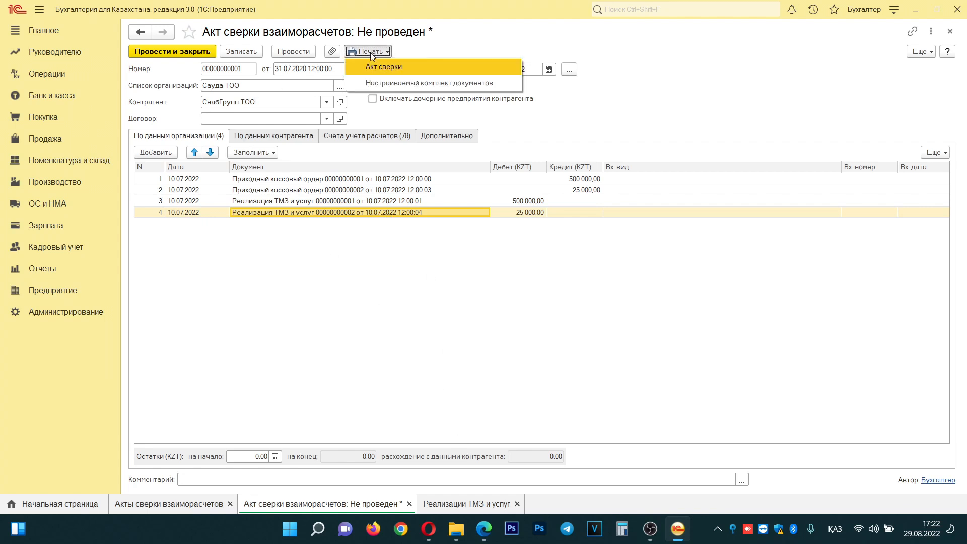
click(388, 66)
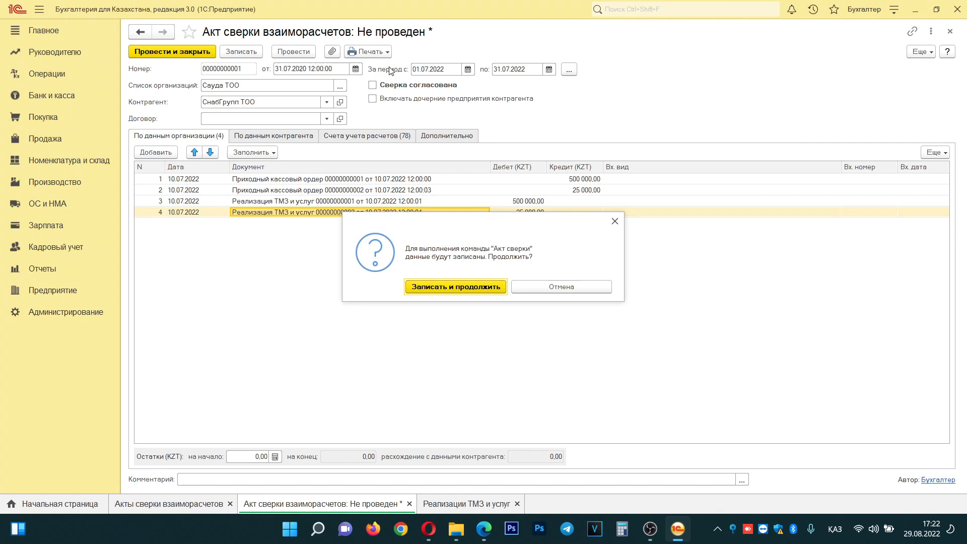
click(450, 283)
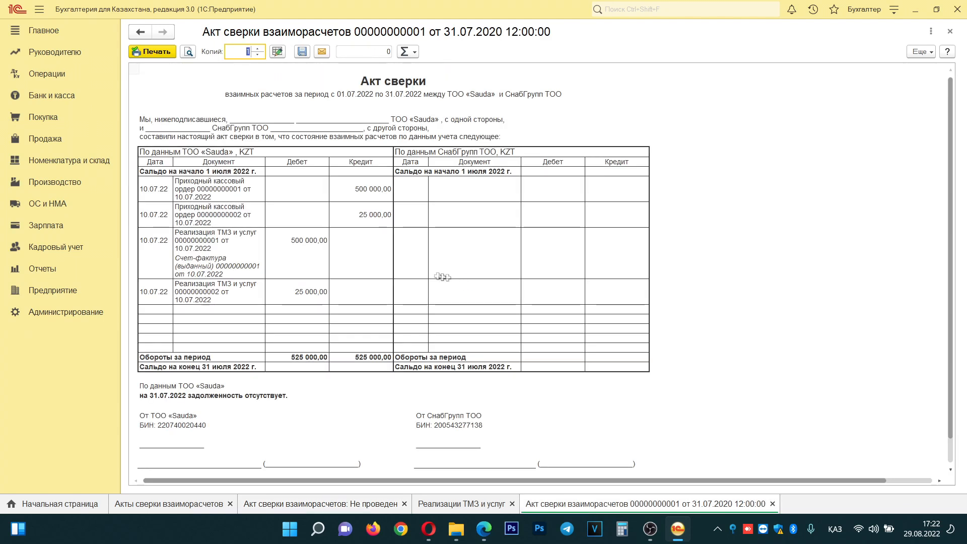
Check the cash receipts and sales against their credit and debit amounts in the printable reconciliation act.
click(304, 294)
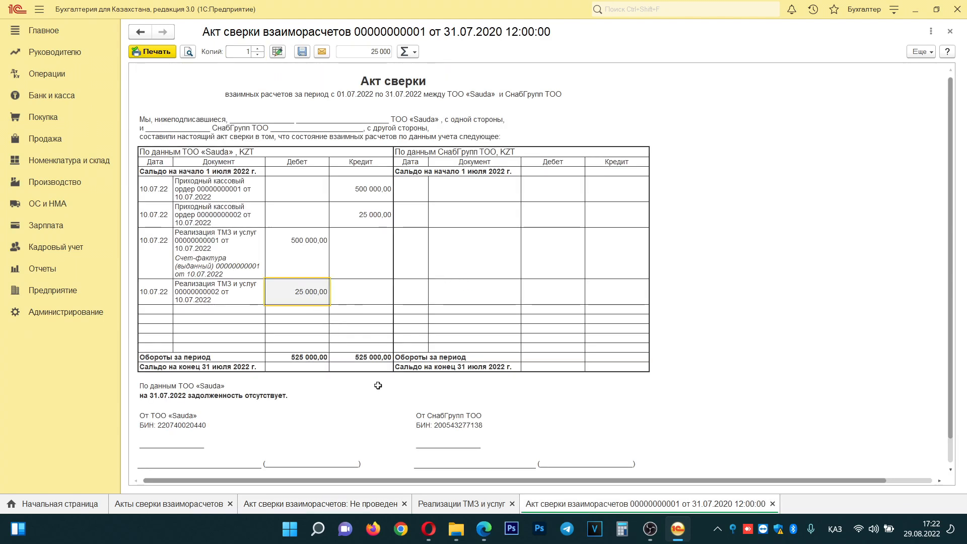
click(210, 191)
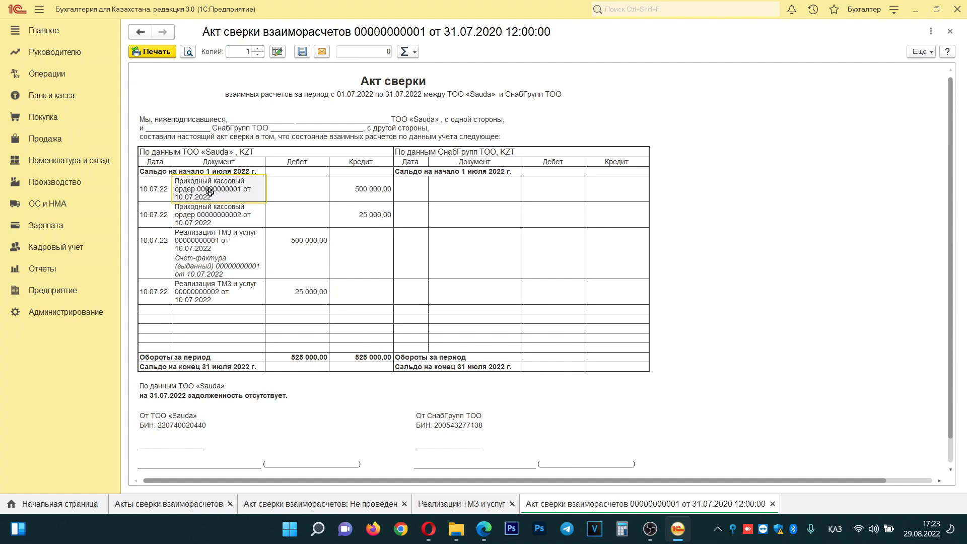
click(378, 192)
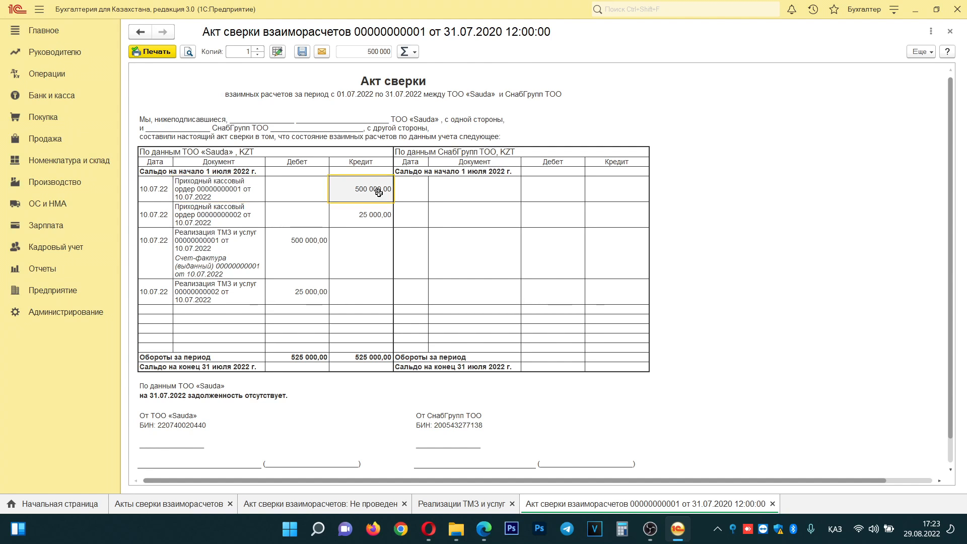
click(224, 220)
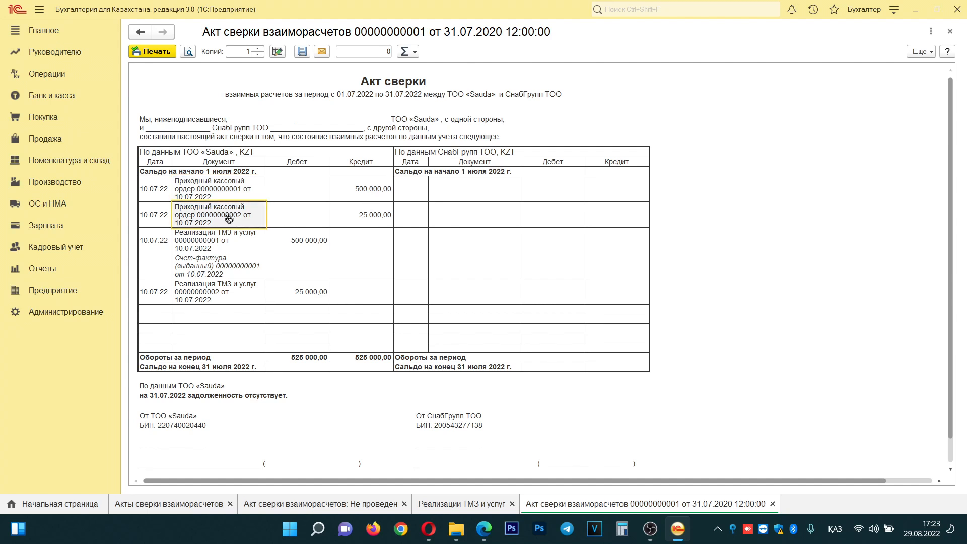
click(369, 214)
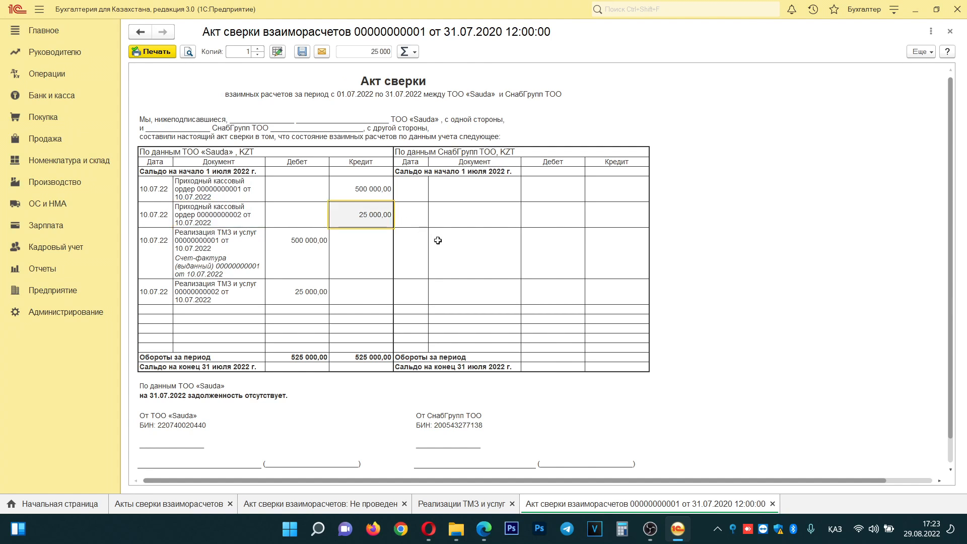
click(238, 252)
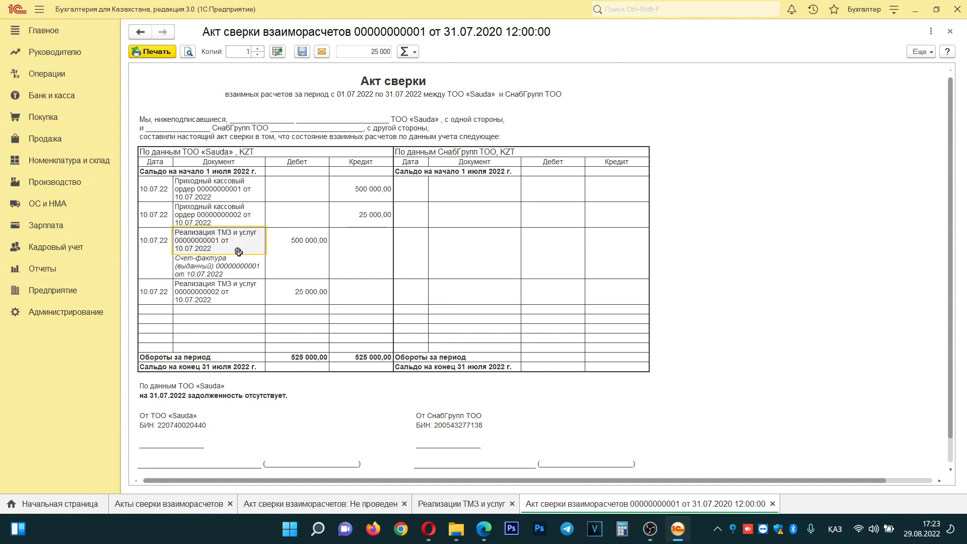
click(302, 247)
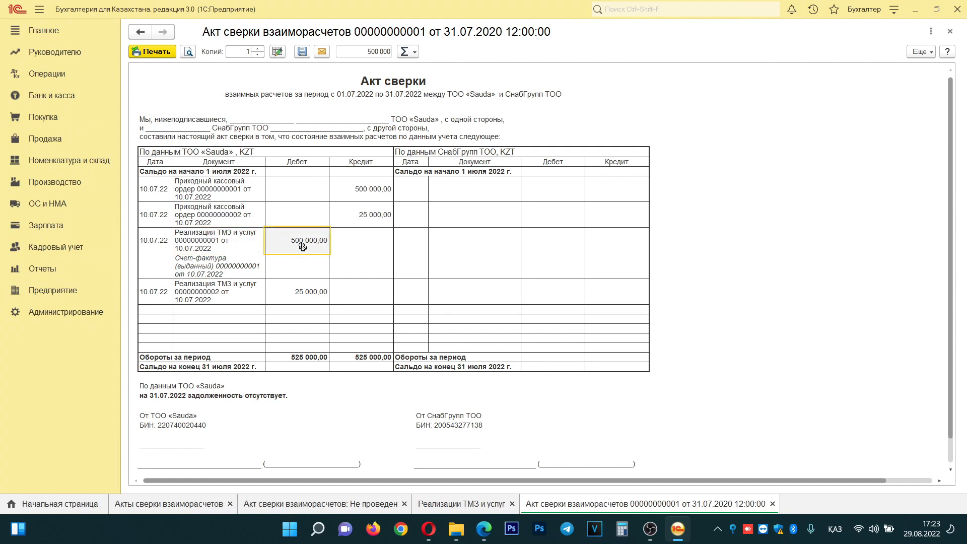
Compare the summed sales debits with the summed cash receipt credits in the printable act, and review its closing debt statement as of 31.07.2022.
click(233, 292)
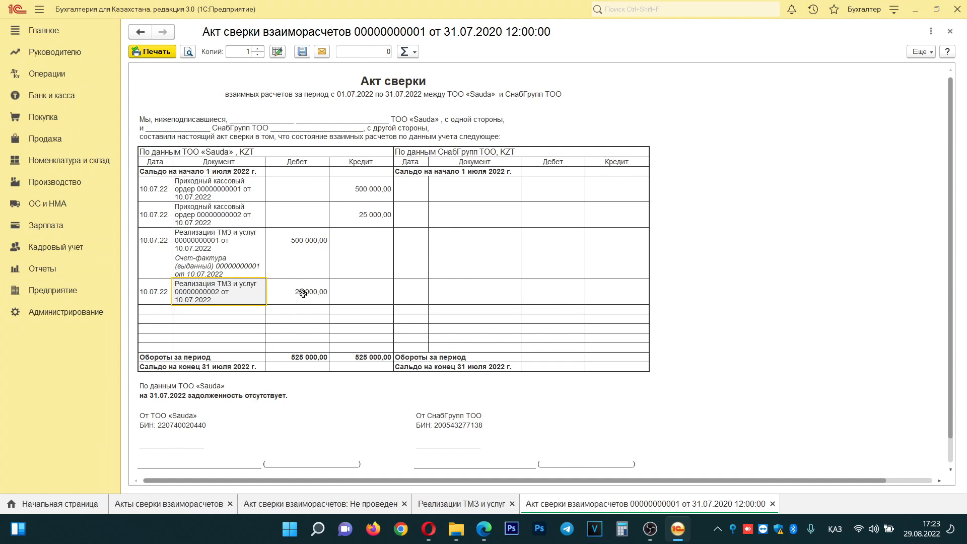
click(303, 293)
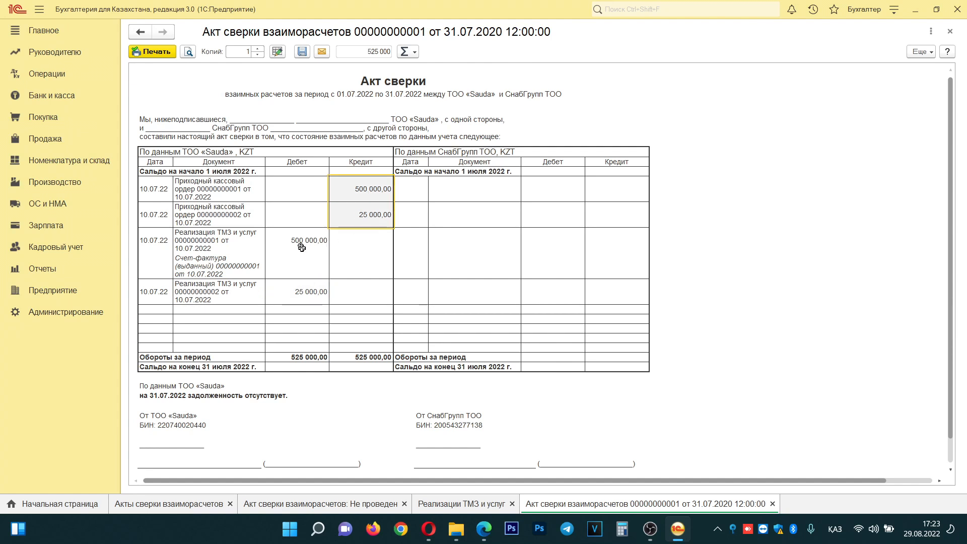
drag(302, 246, 312, 291)
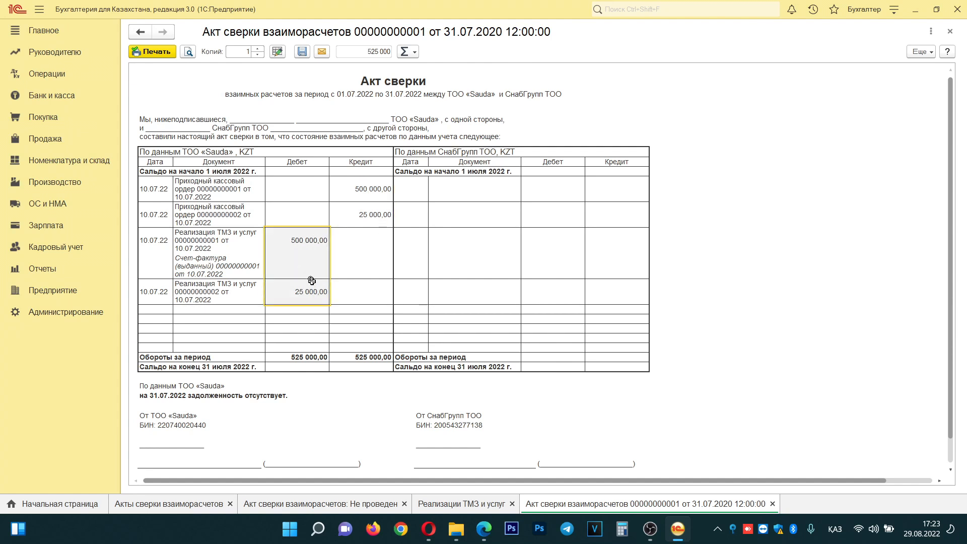
scroll(311, 359, down, 1)
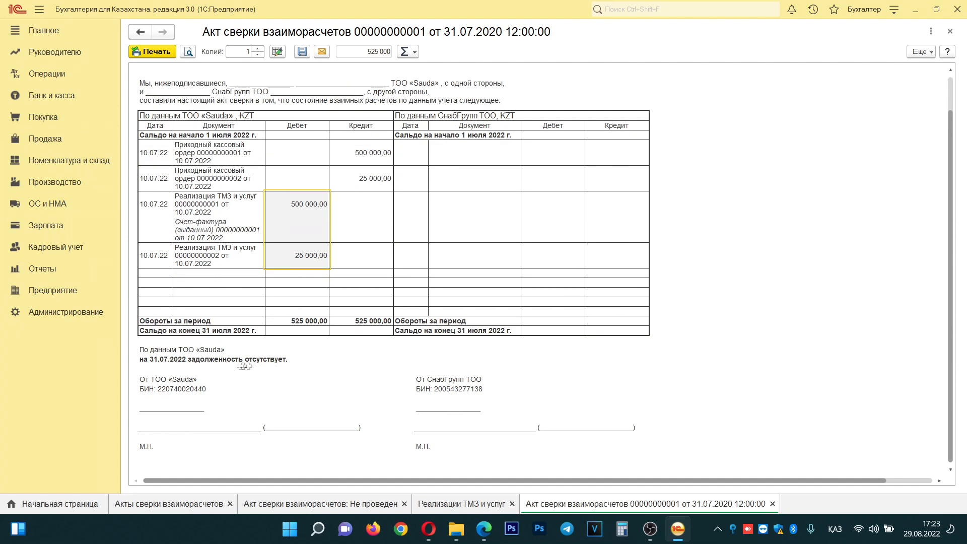
click(201, 360)
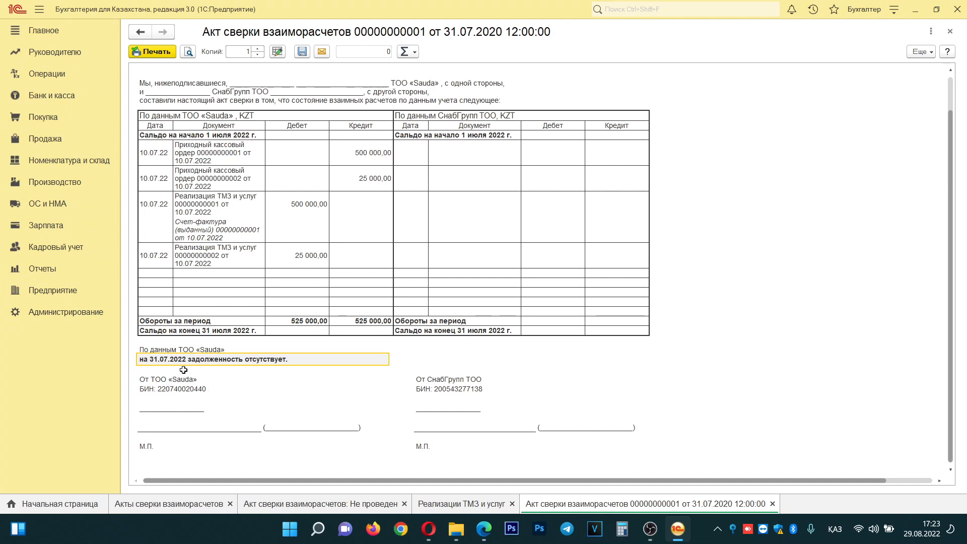
click(184, 370)
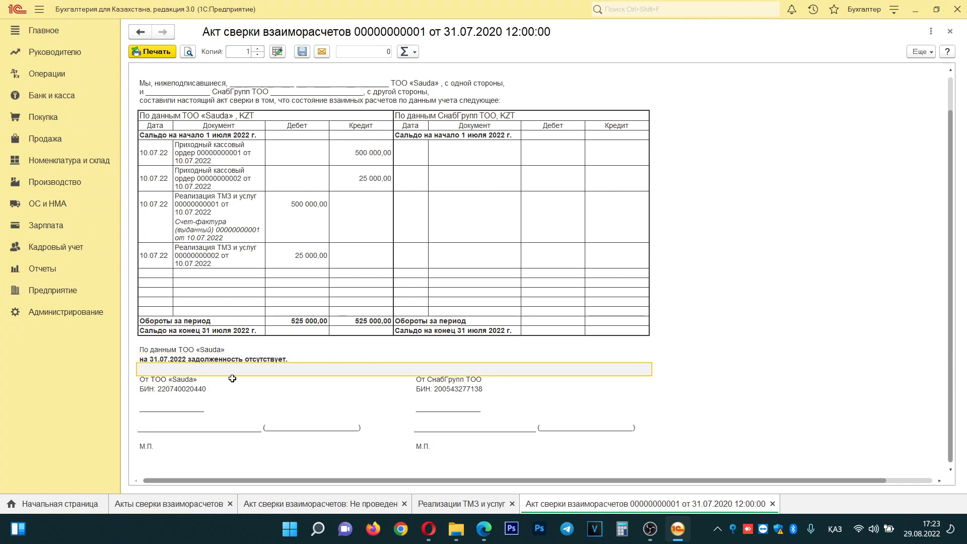